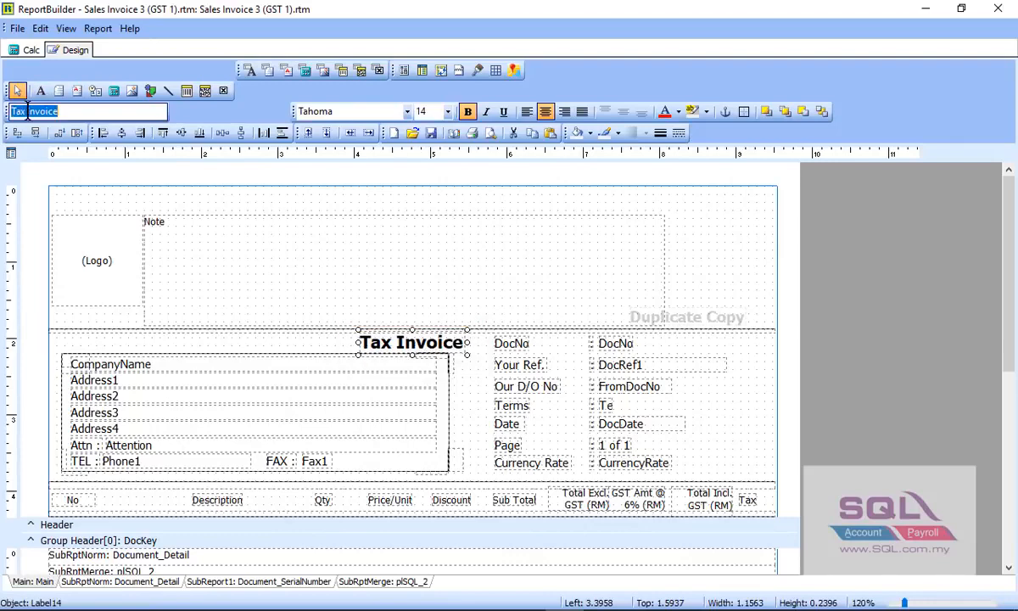
- Shorten the report's title label from Tax Invoice to "Invoice"
key("Delete")
key("Delete")
key("BackSpace")
key("BackSpace")
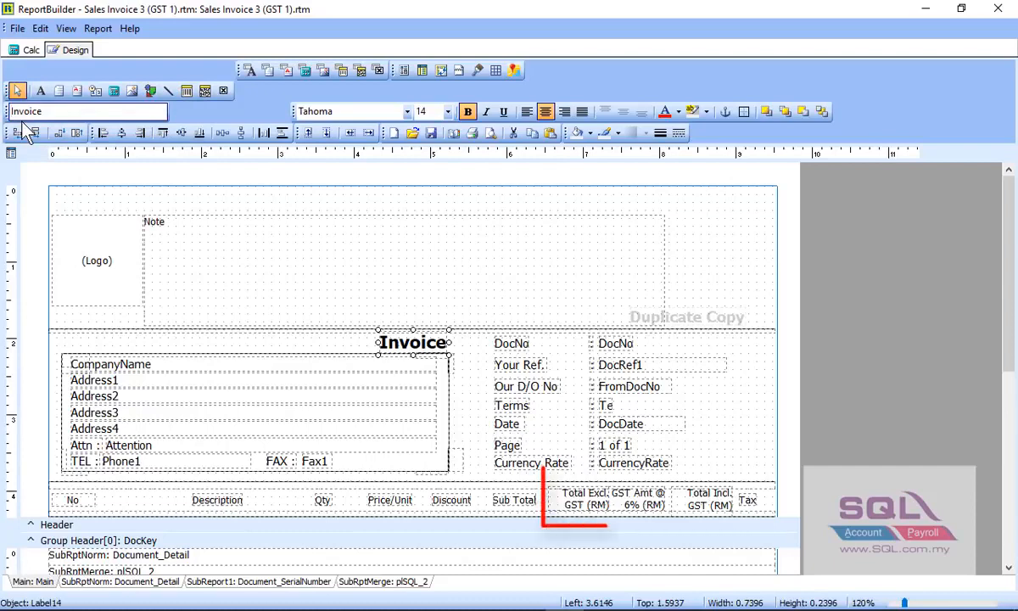
- Change the Total Excl. GST column heading to "Total Excl. Tax (RM)"
left_click(567, 512)
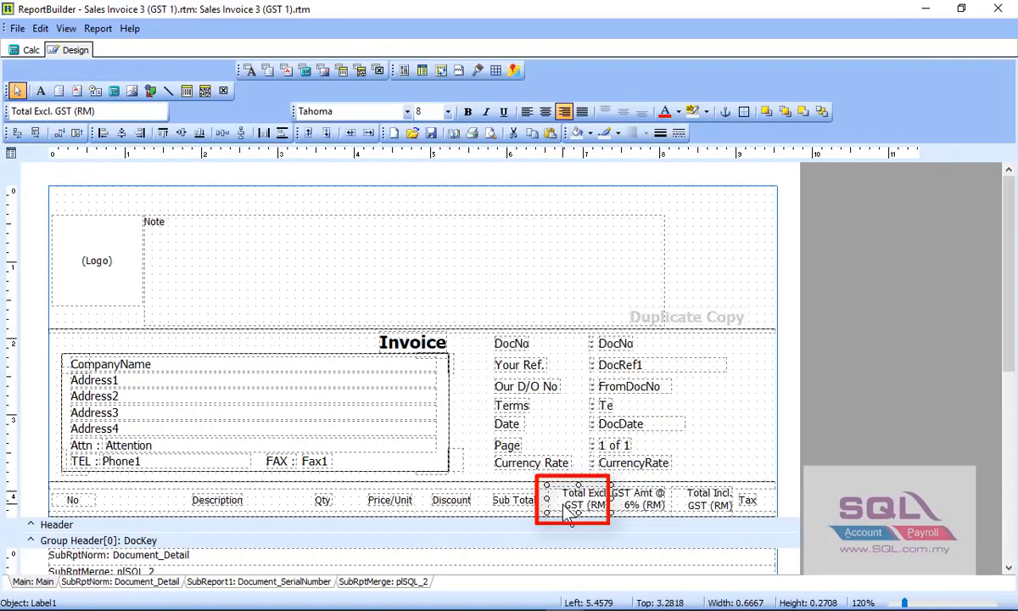
left_click(70, 112)
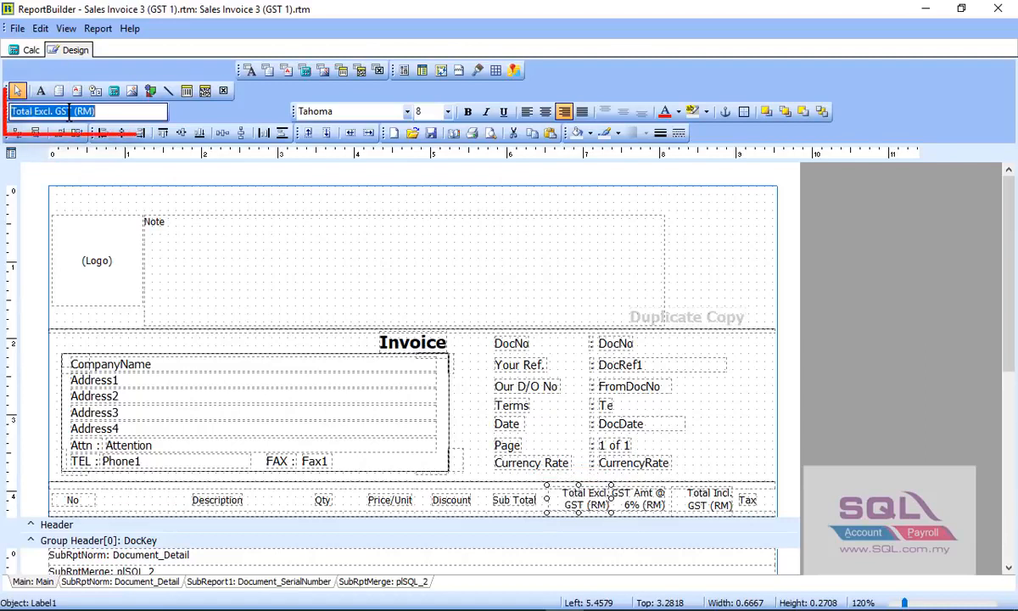
left_click(70, 109)
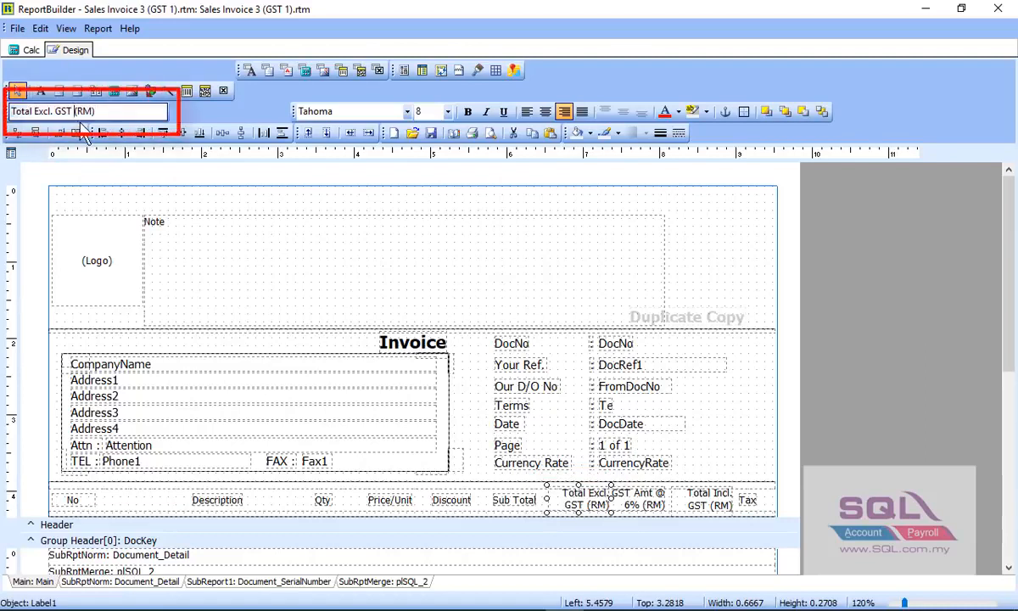
key("BackSpace")
key("BackSpace")
key("BackSpace")
key("BackSpace")
type("Ta")
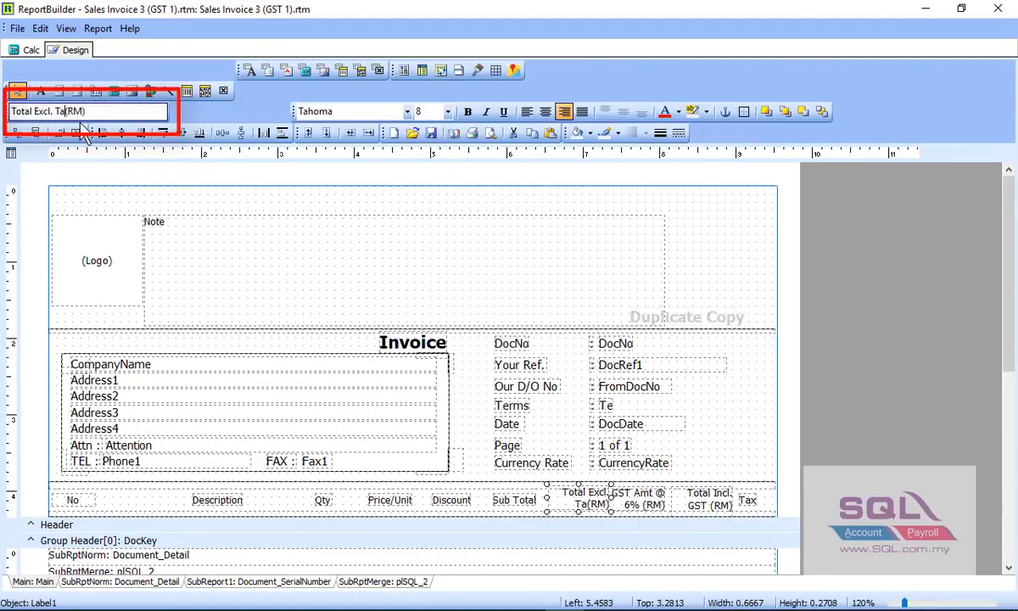
type("x")
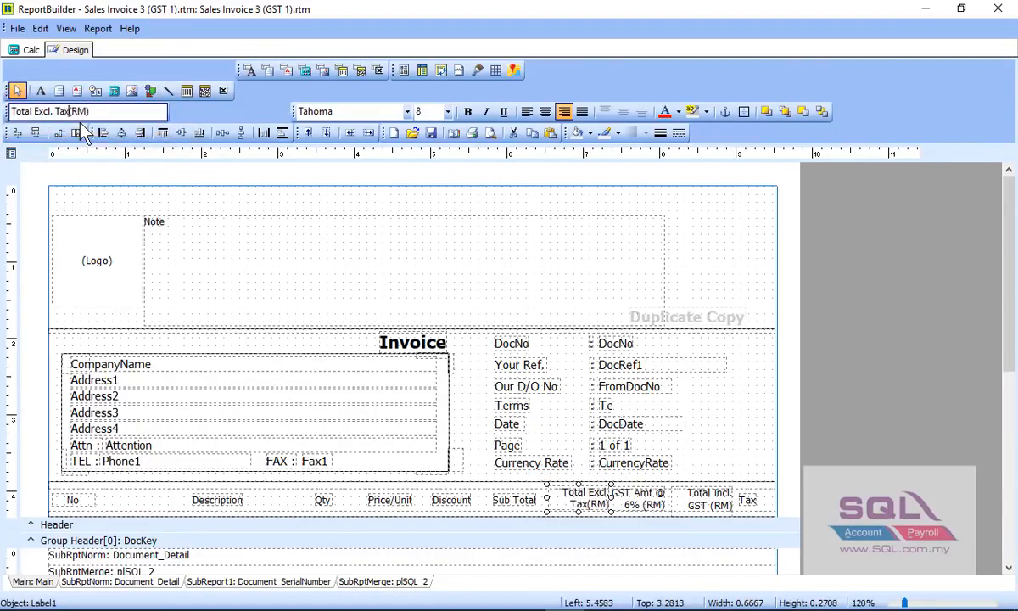
- Change the Total Incl. GST column heading to "Total Incl. Tax (RM)"
left_click(701, 500)
left_click(65, 111)
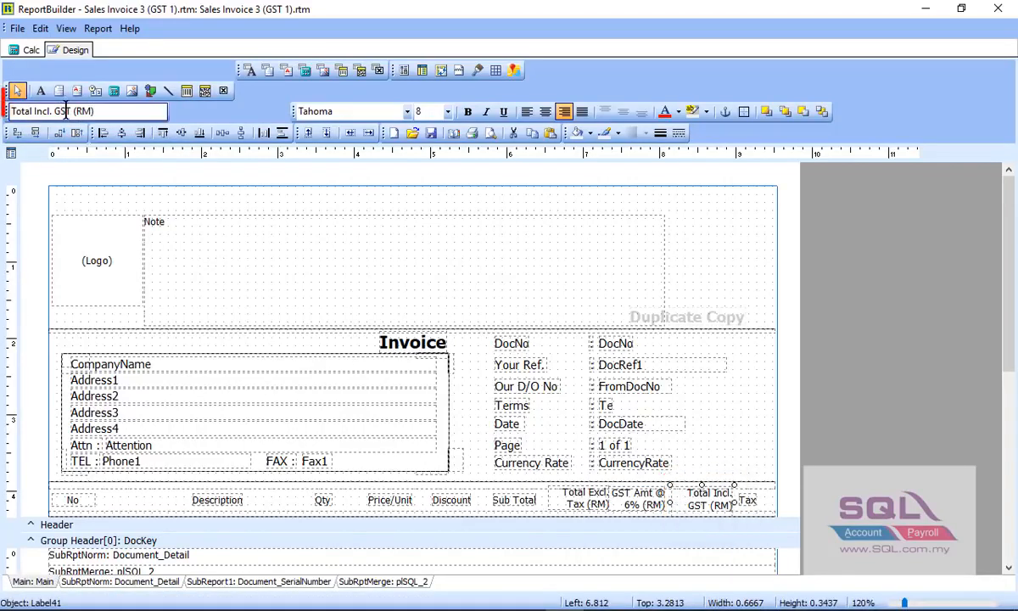
left_click(66, 111)
left_click(73, 112)
key("BackSpace")
key("BackSpace")
key("BackSpace")
key("BackSpace")
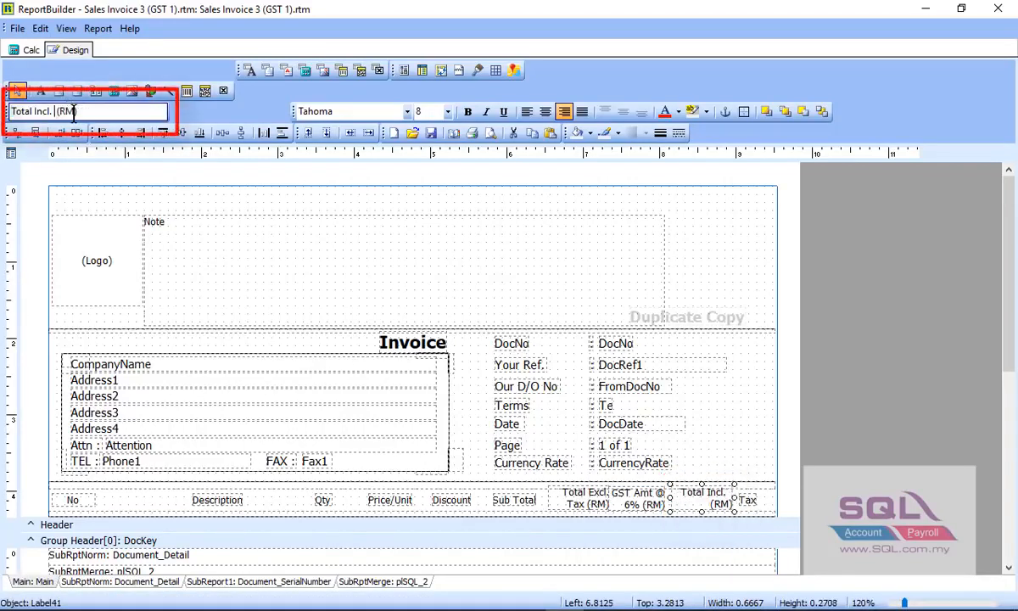
type("Tax")
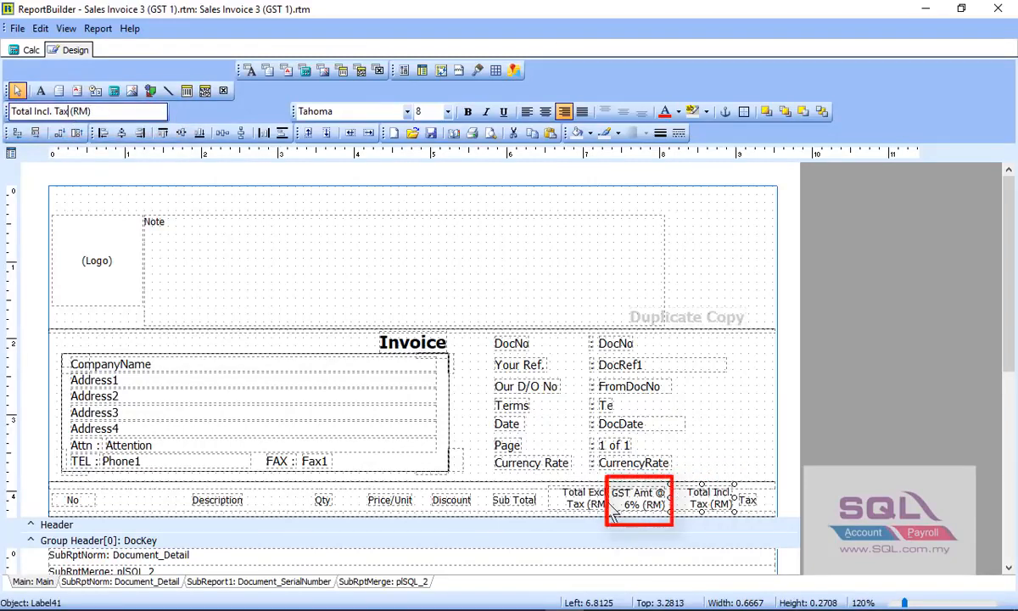
- Delete the GST Amt @ 6% (RM) column heading and put a copy of the Total Excl. Tax (RM) label in its place
left_click(617, 508)
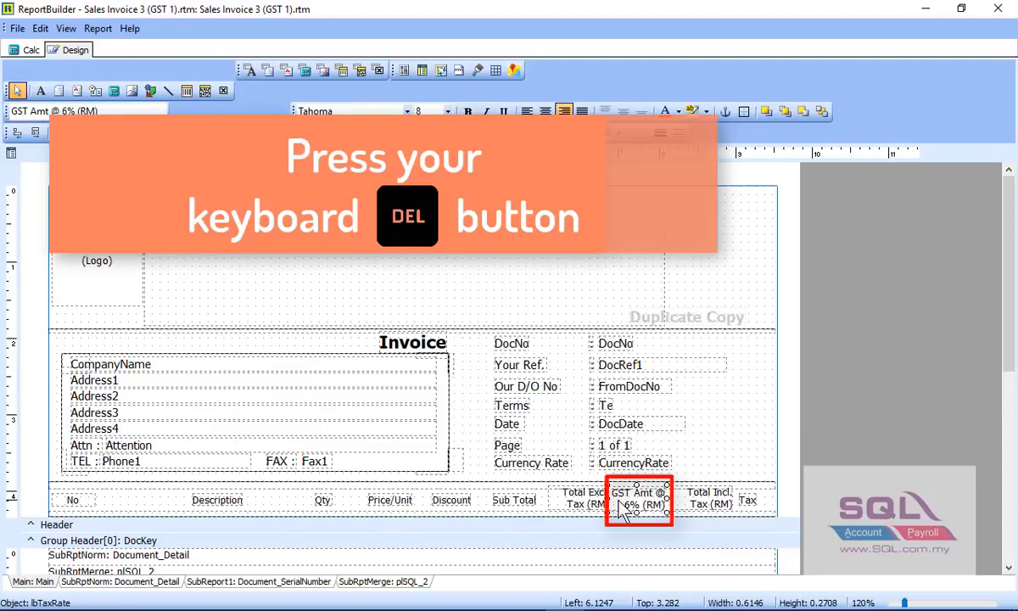
key("Delete")
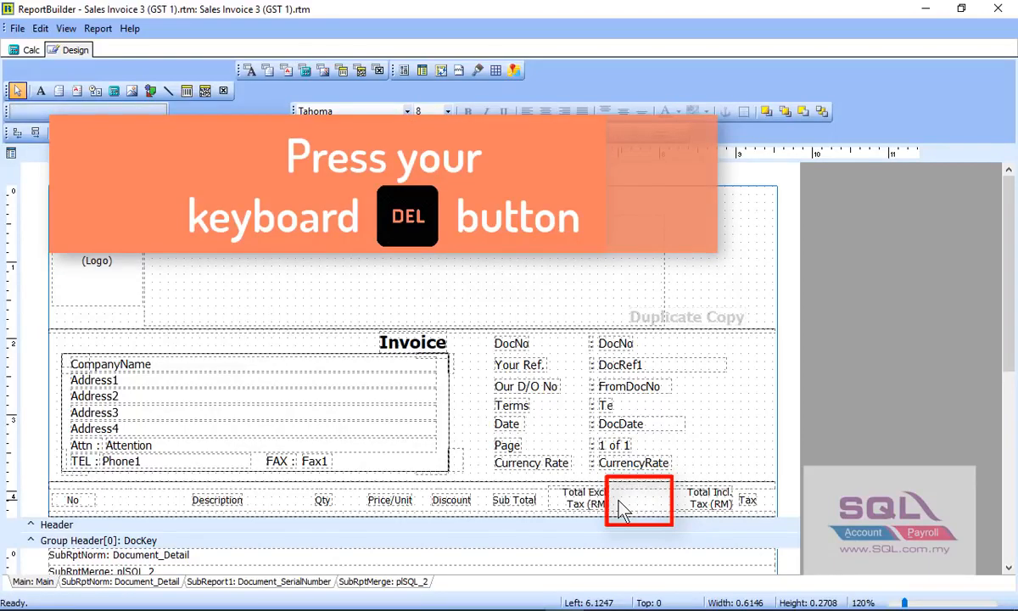
left_click(601, 504)
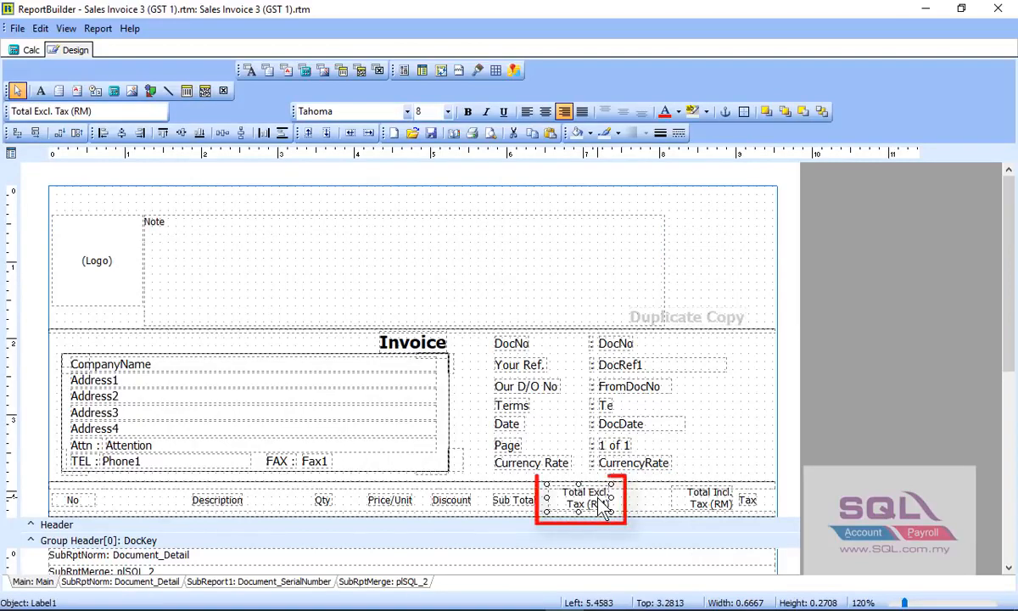
key("ctrl+c")
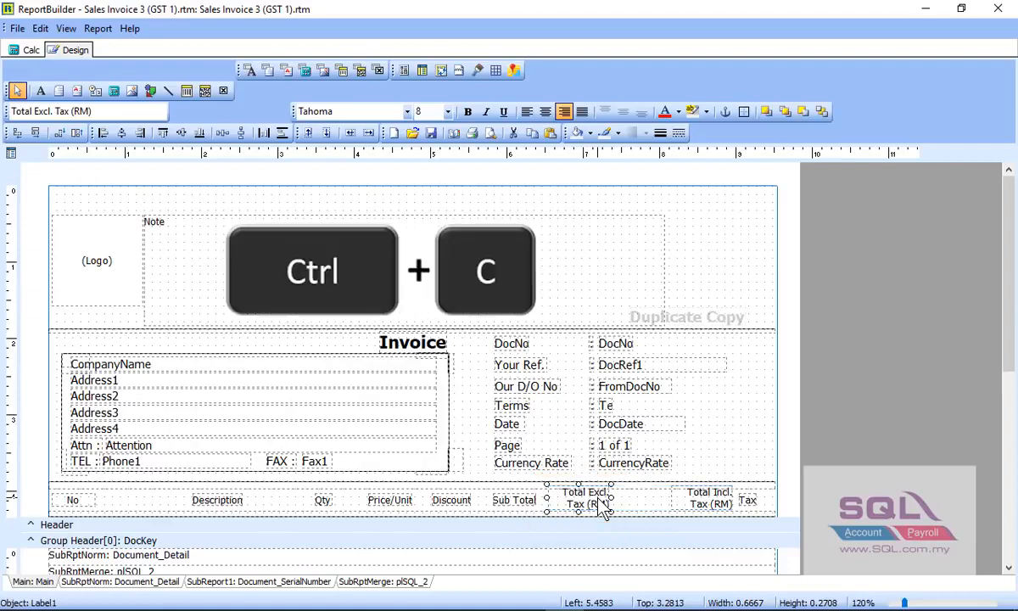
key("ctrl+v")
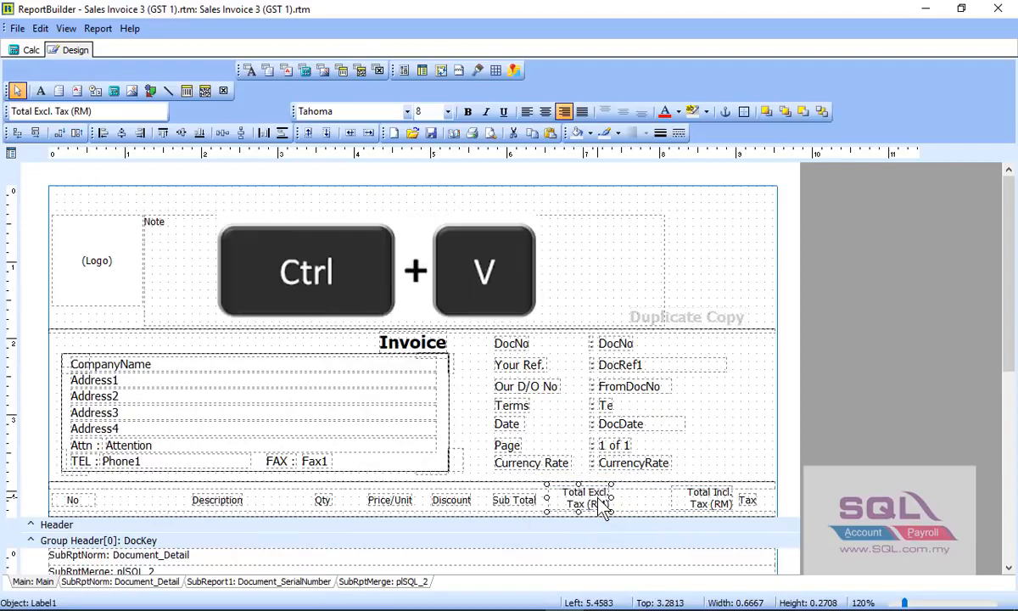
key("ctrl+v")
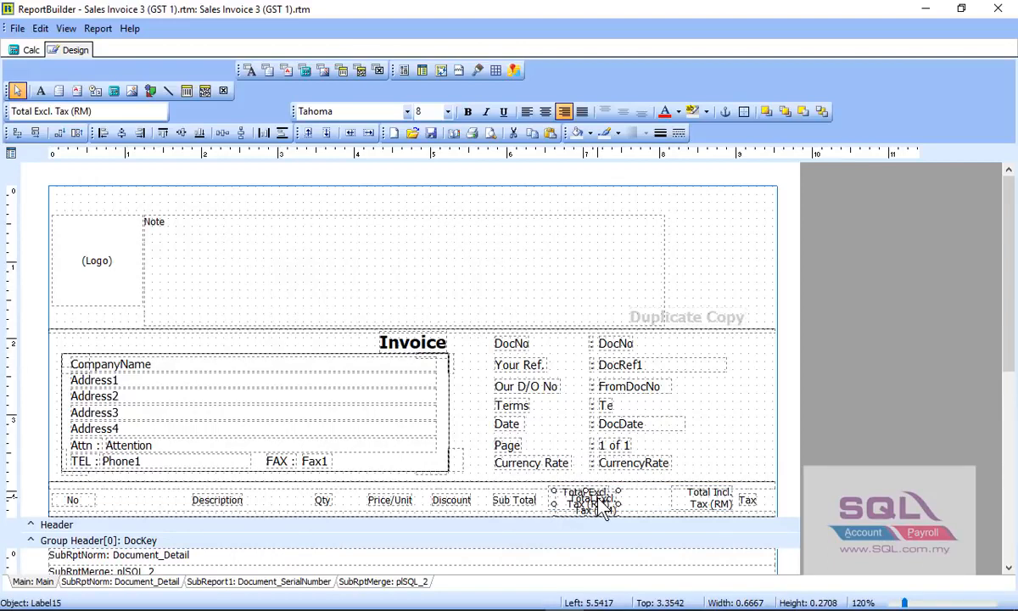
left_click_drag(591, 504, 643, 507)
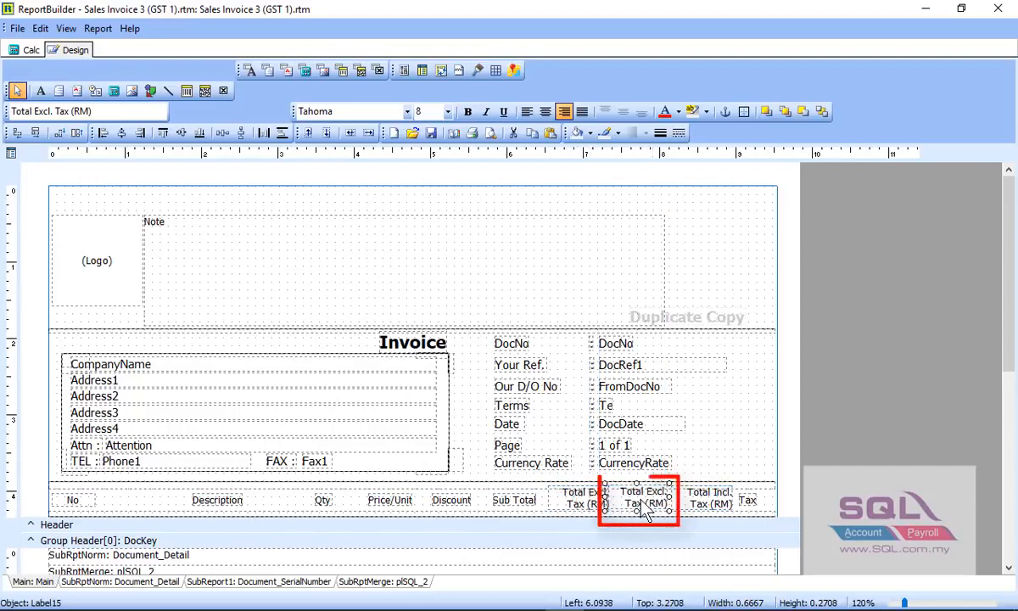
- Set the text of the copied column heading to "Tax Amt 10% (RM)"
triple_click(54, 112)
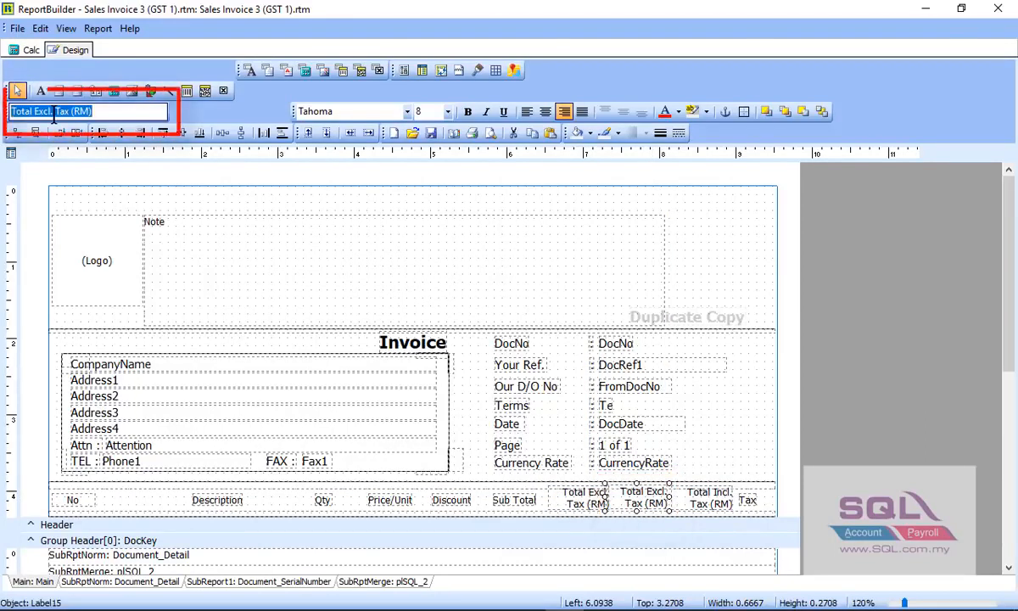
key("Caps_Lock")
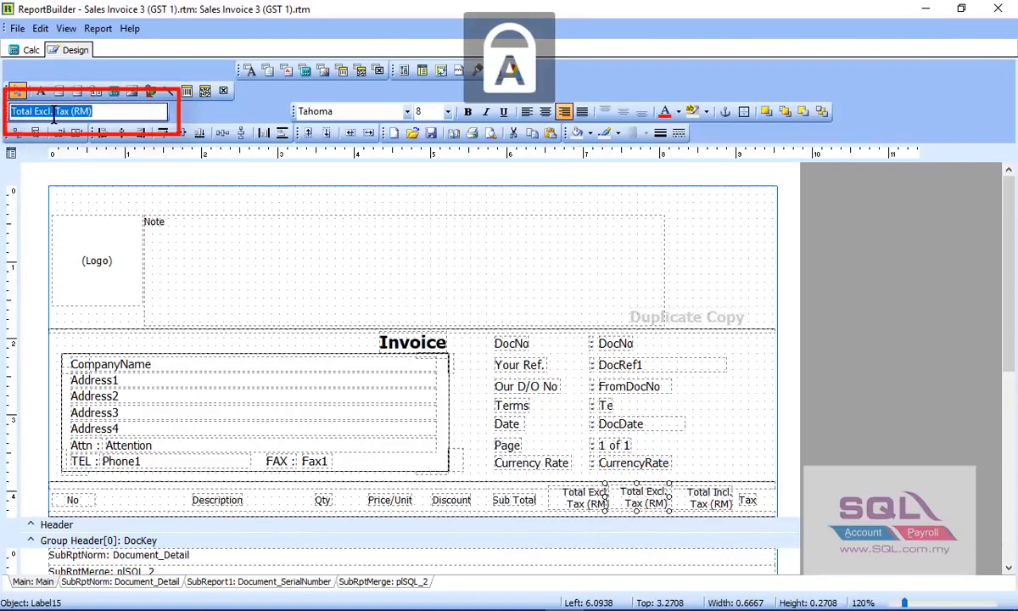
type("T")
key("Caps_Lock")
type("ax Amt")
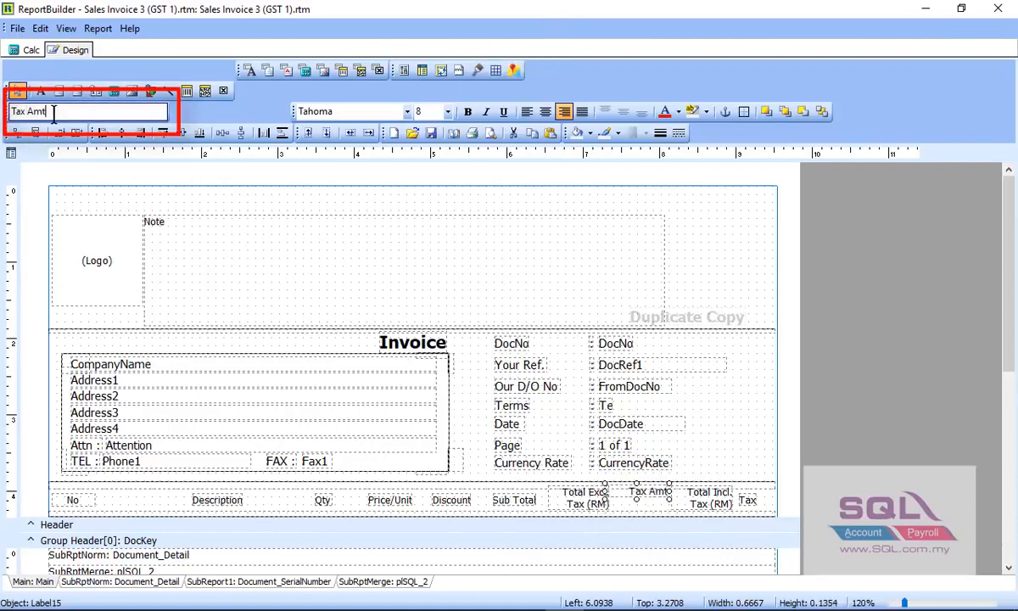
type(" 10%")
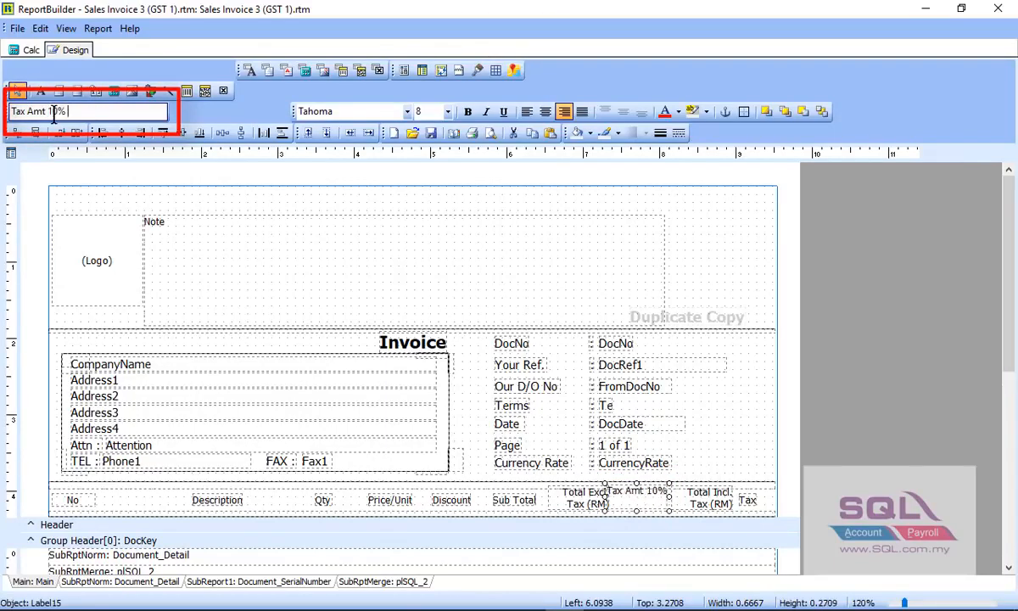
type(" (")
key("Caps_Lock")
type("RM)")
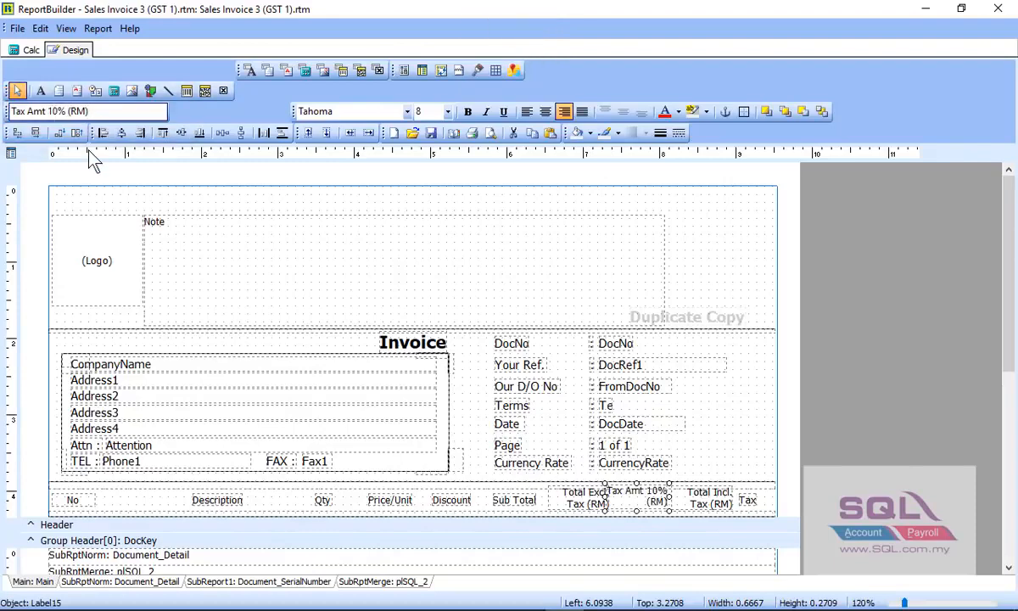
- Delete the GST Amt label in the totals box below the detail band and place a new label above VarTaxAmt
scroll(227, 392, "down", 5)
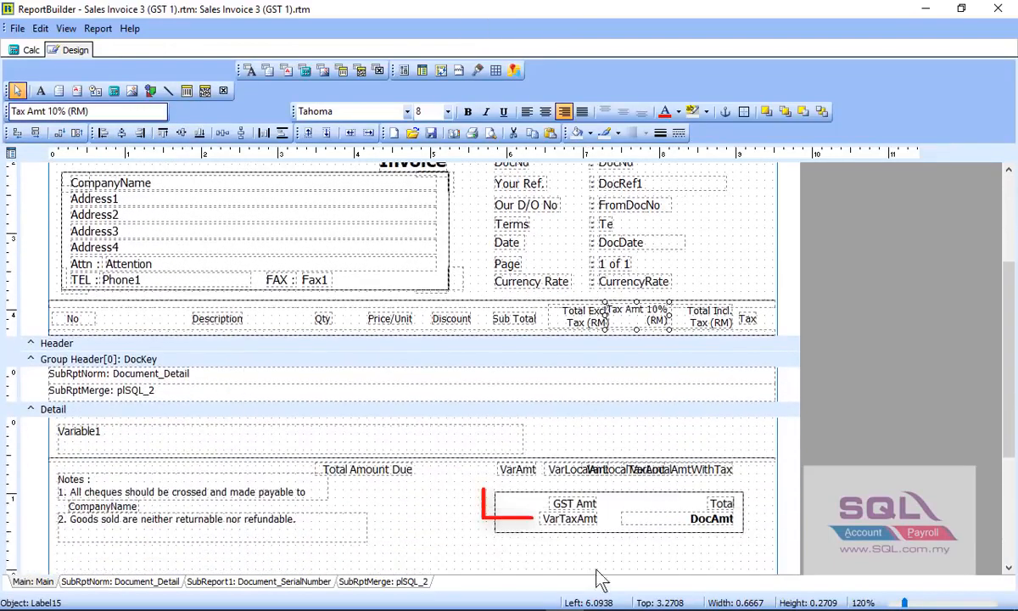
left_click(566, 508)
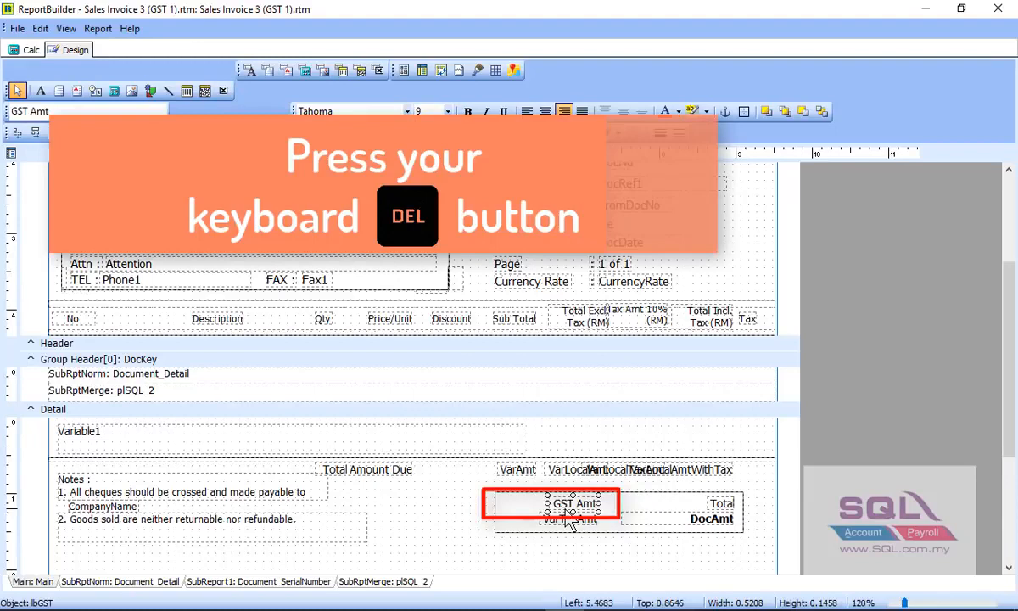
key("Delete")
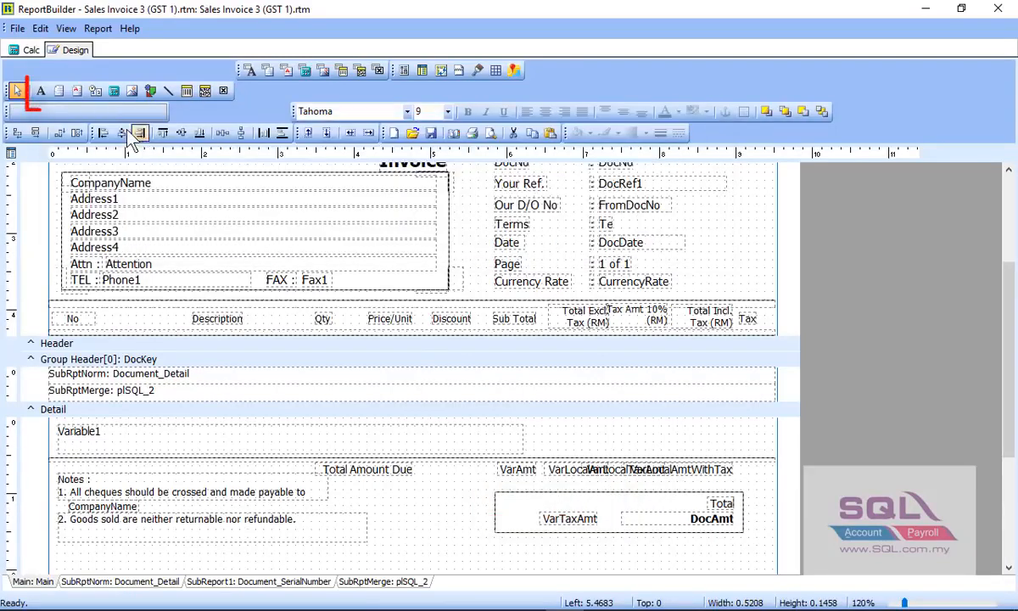
left_click(41, 94)
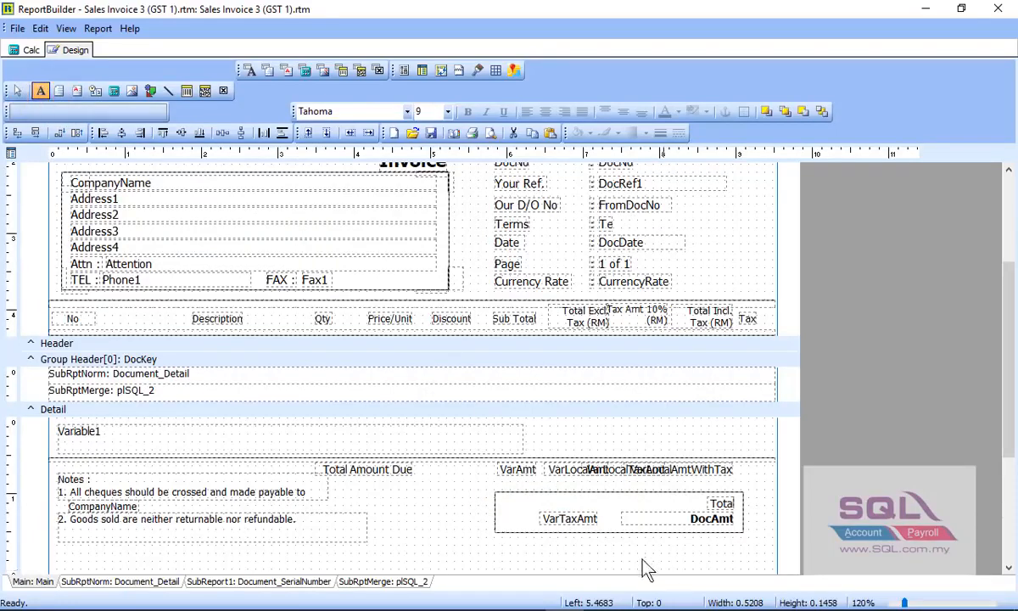
left_click(546, 500)
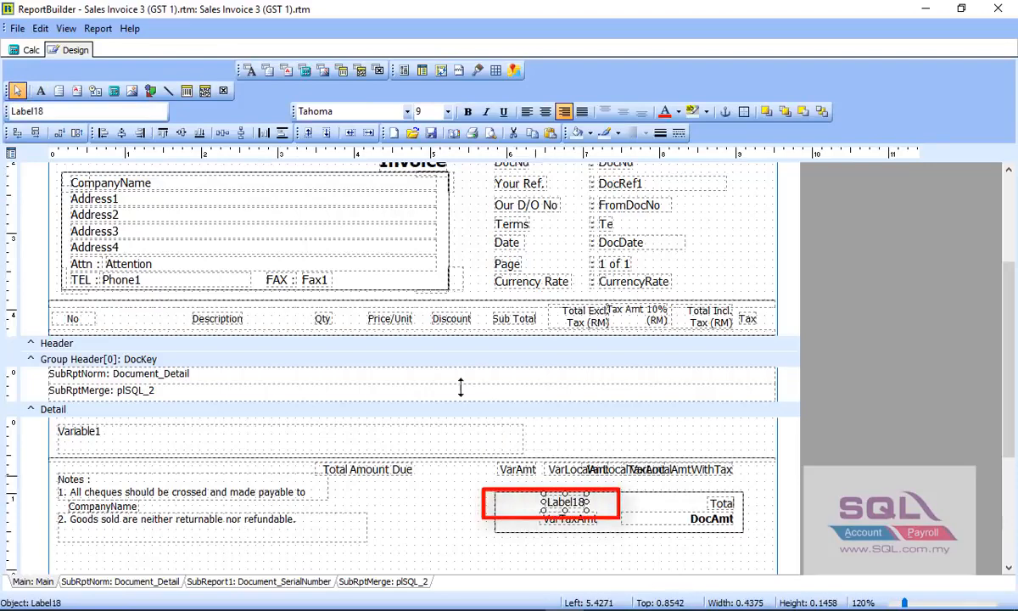
- Set the new label's text to "Tax Amt" and shift it slightly right to line up above VarTaxAmt
double_click(56, 111)
key("Caps_Lock")
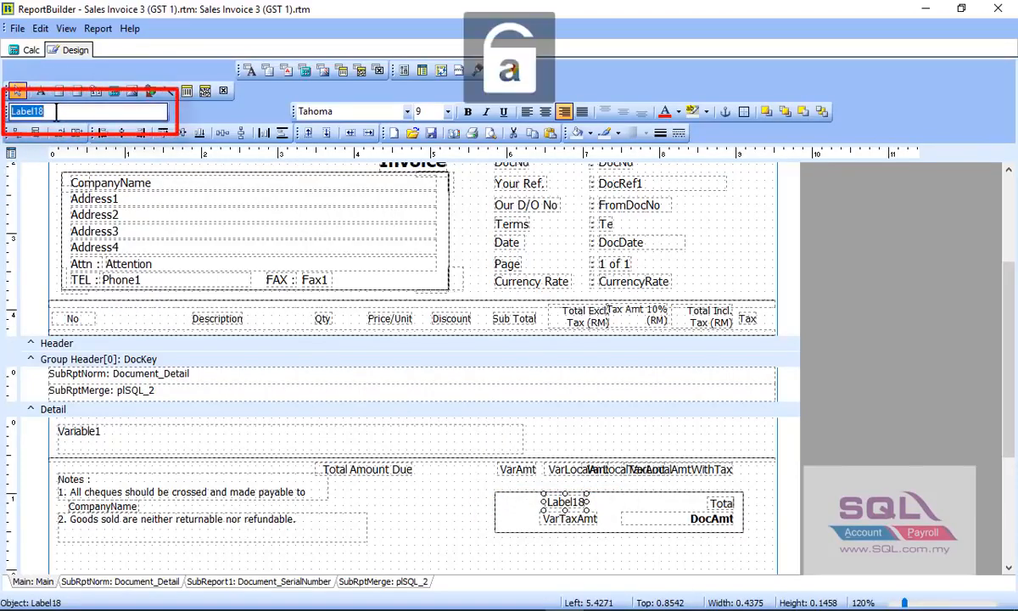
type("t")
key("Caps_Lock")
key("Caps_Lock")
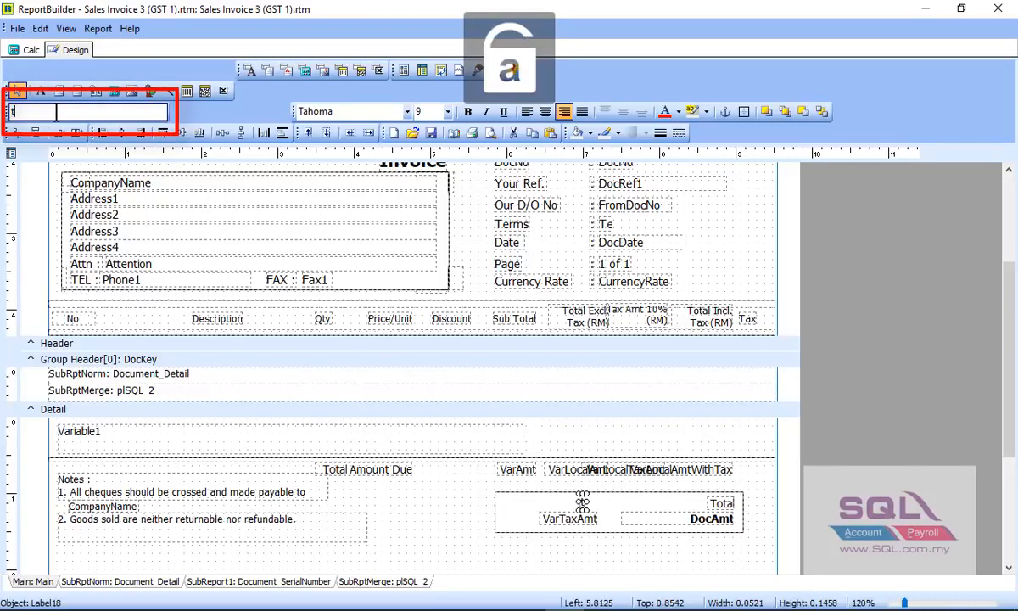
key("BackSpace")
key("Caps_Lock")
type("T")
key("Caps_Lock")
type("ax")
key("Caps_Lock")
type("A")
key("Caps_Lock")
type("mt")
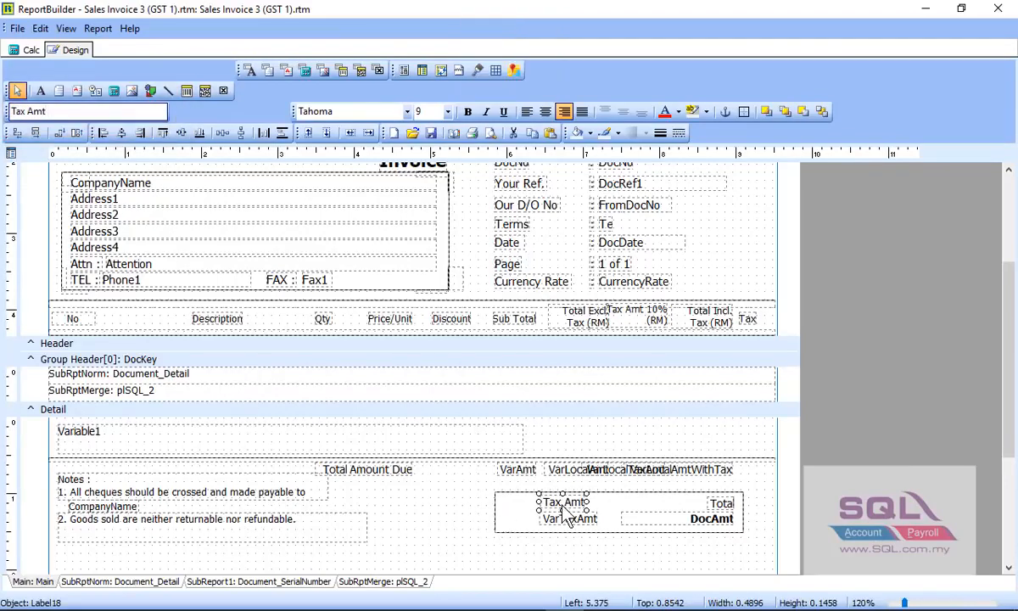
left_click_drag(569, 511, 580, 511)
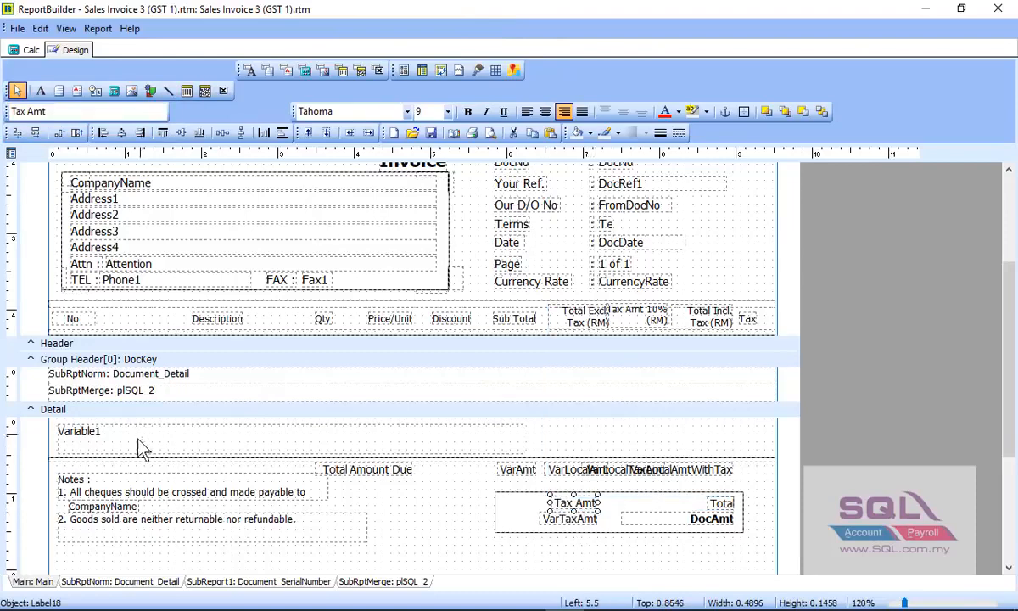
- In the Document_Detail subreport, change the data field of the Tax column at the row's end to TaxRate
left_click(140, 582)
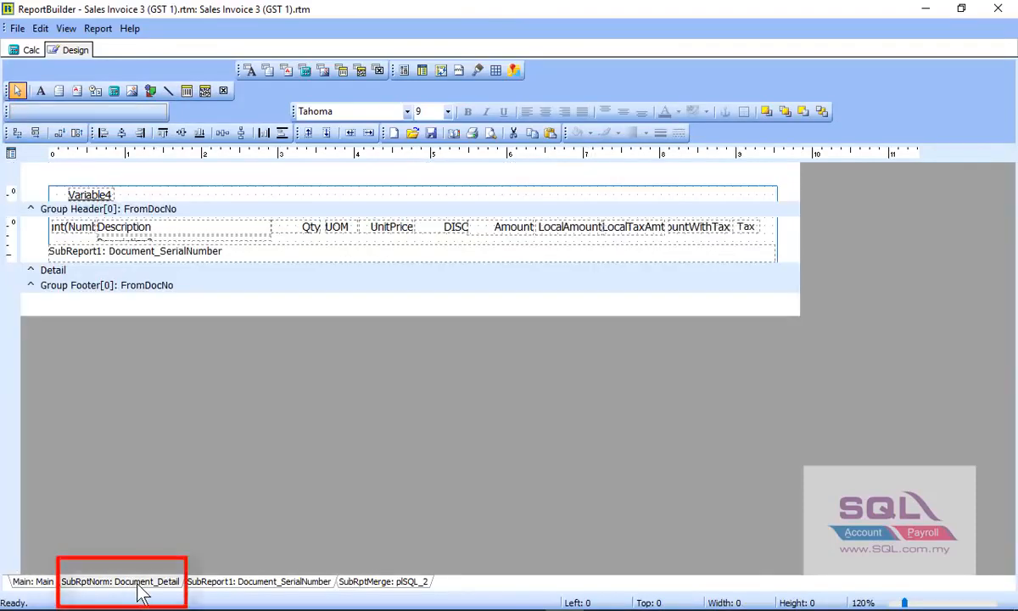
left_click(746, 231)
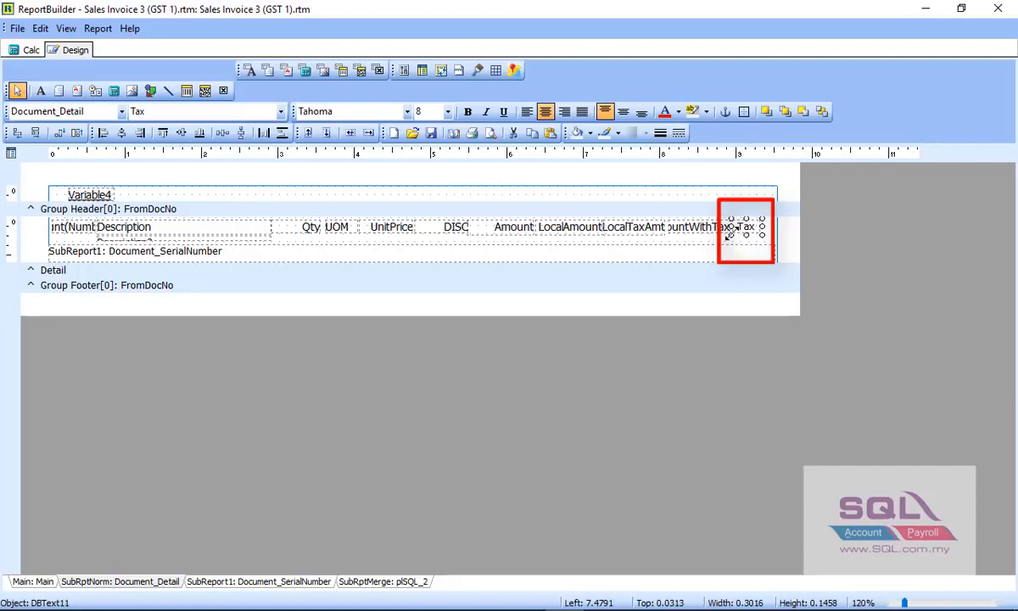
left_click(270, 111)
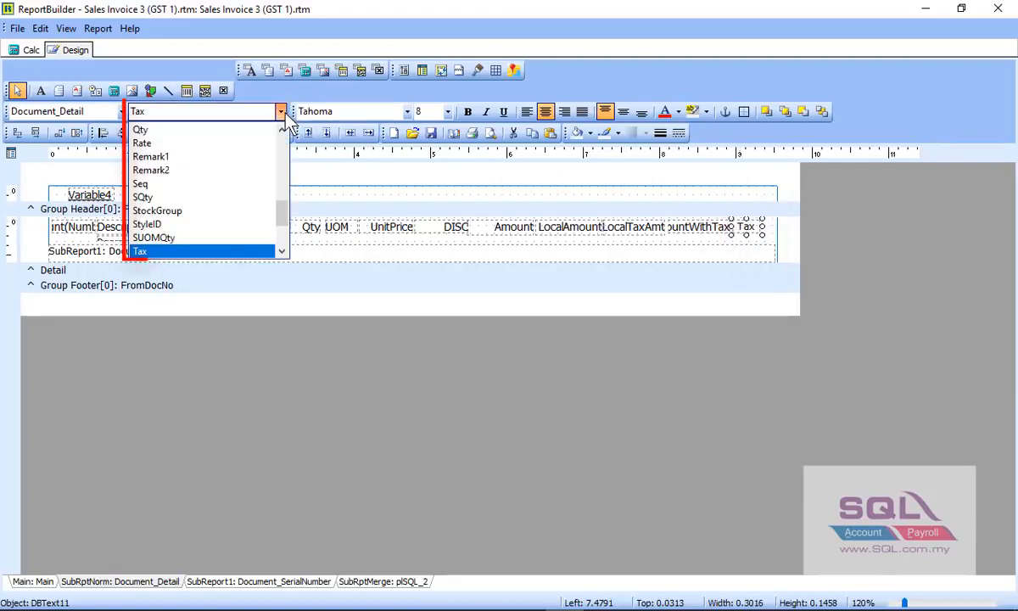
scroll(212, 194, "down", 2)
left_click(220, 238)
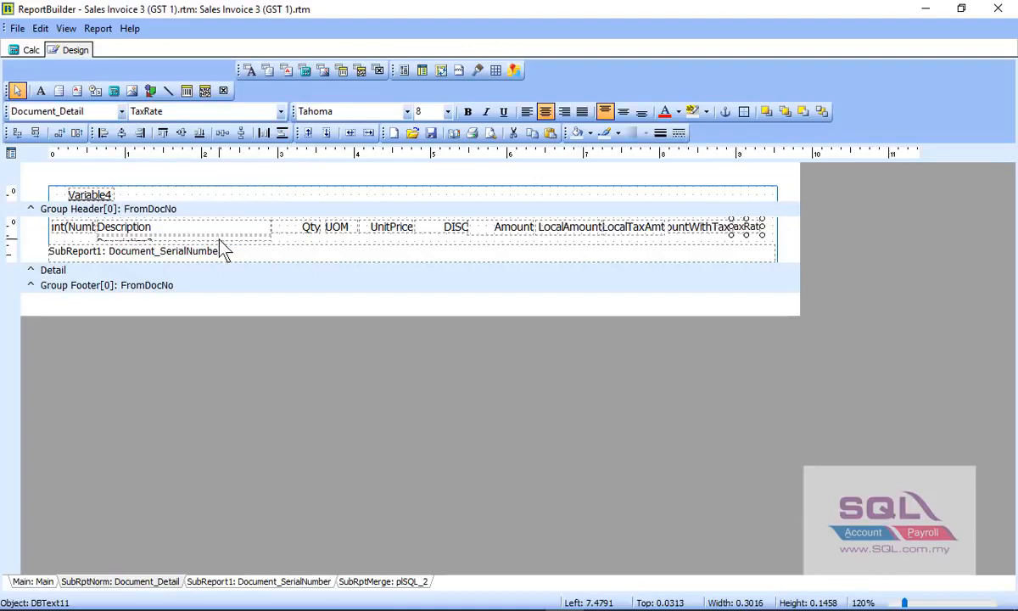
- Save the edited report format as a new report named "Invoice - Sales Tax"
left_click(17, 28)
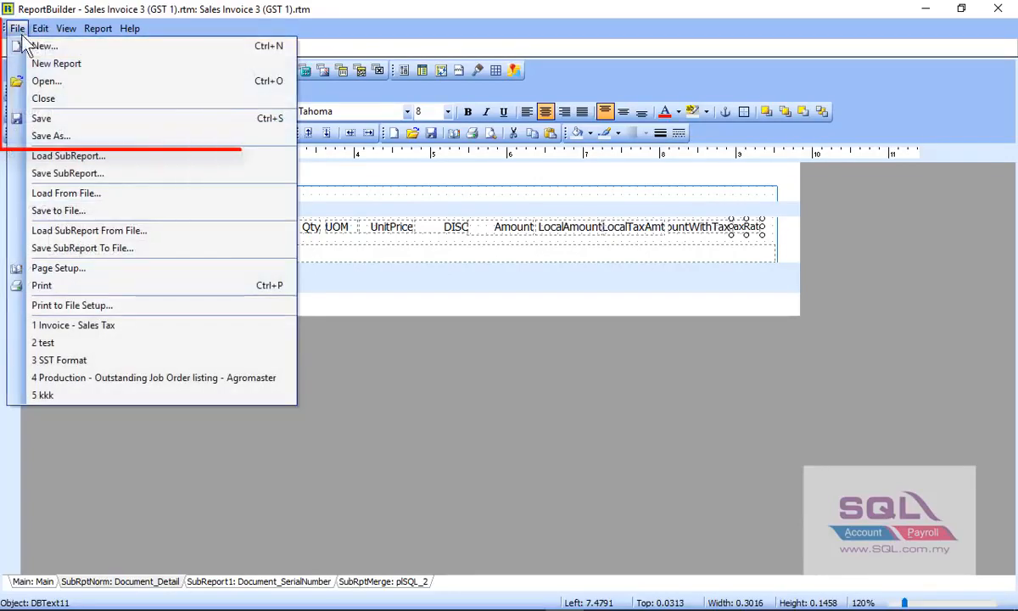
left_click(51, 135)
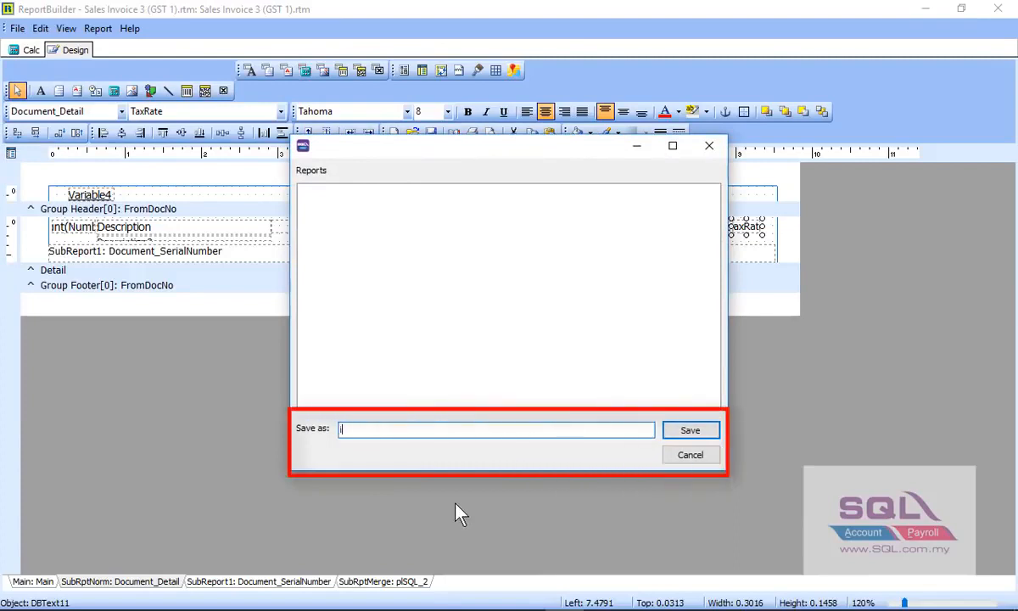
key("Caps_Lock")
type("I")
key("Caps_Lock")
type("nvoice - Sales Tax")
left_click(679, 438)
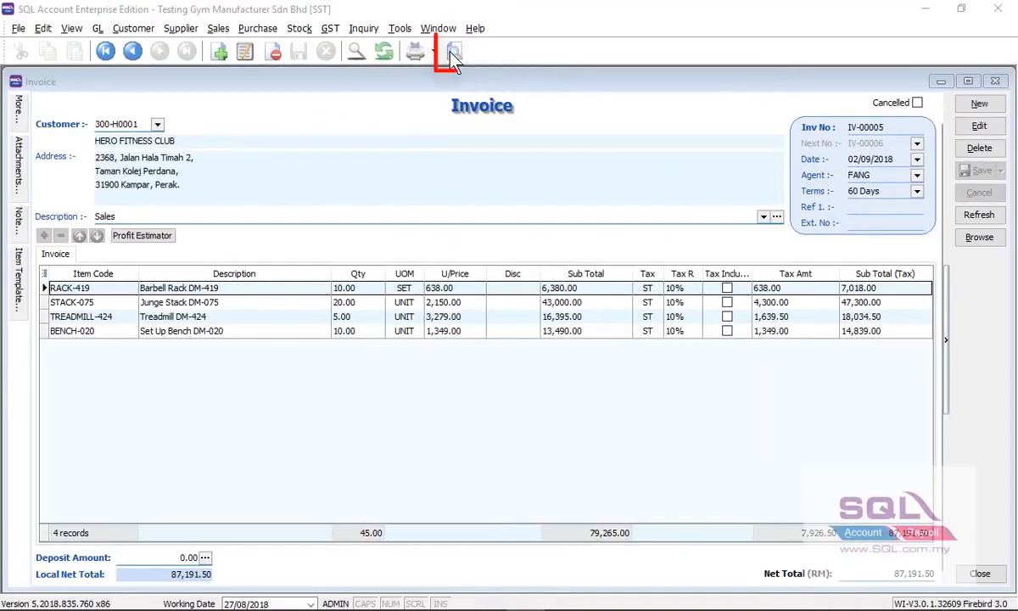
- Preview invoice IV-00005 with the "Invoice - Sales Tax" report and check its line taxes and the totals at the page's end
left_click(454, 51)
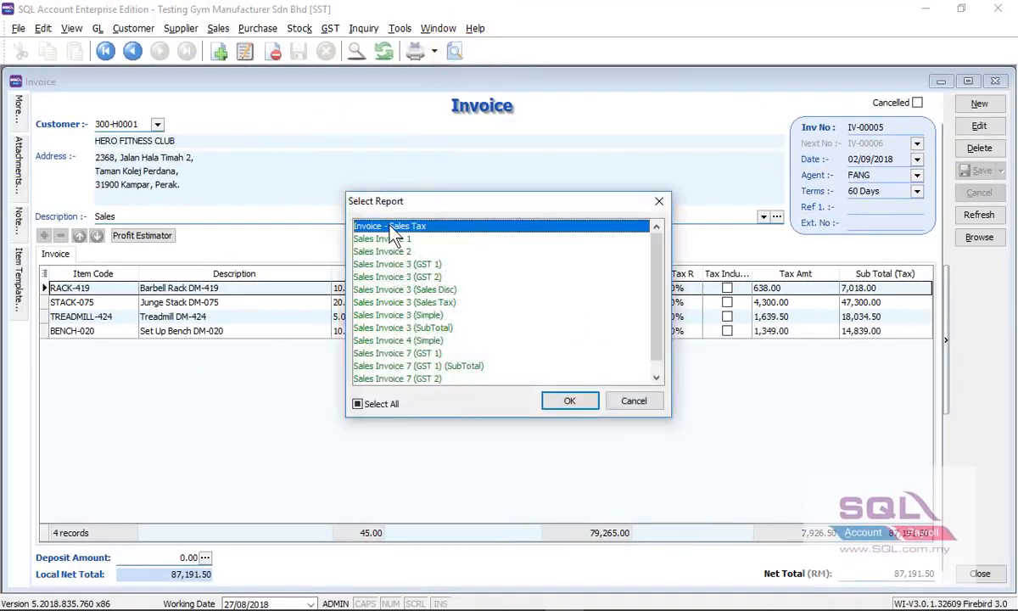
double_click(394, 229)
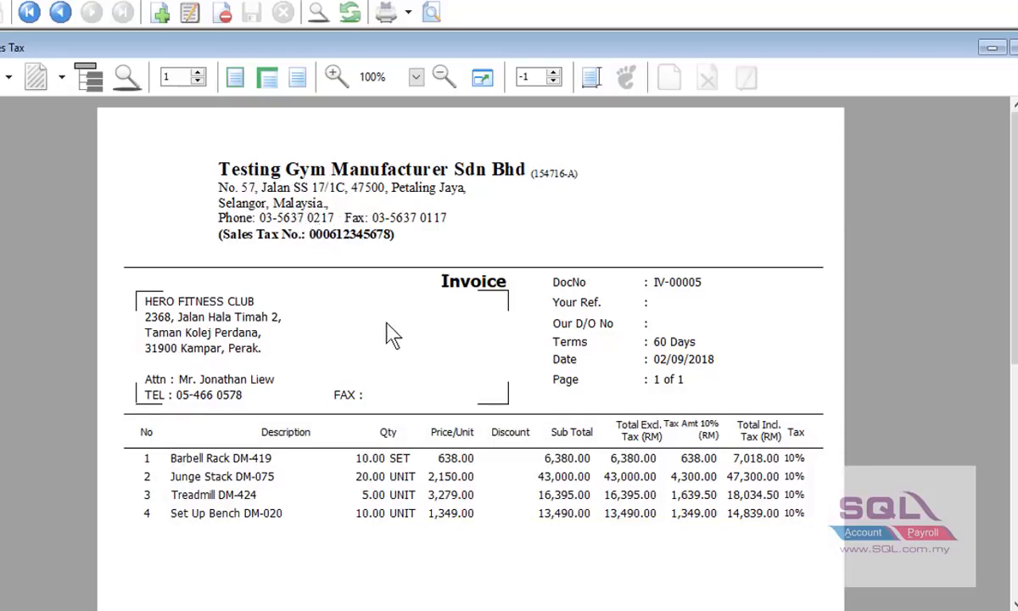
scroll(397, 352, "down", 3)
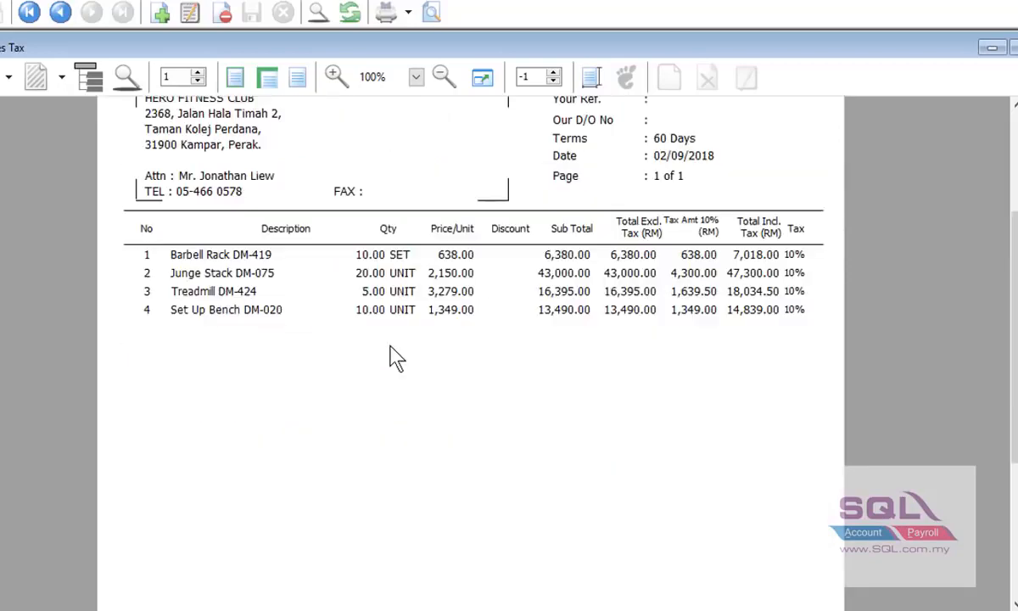
scroll(396, 352, "down", 3)
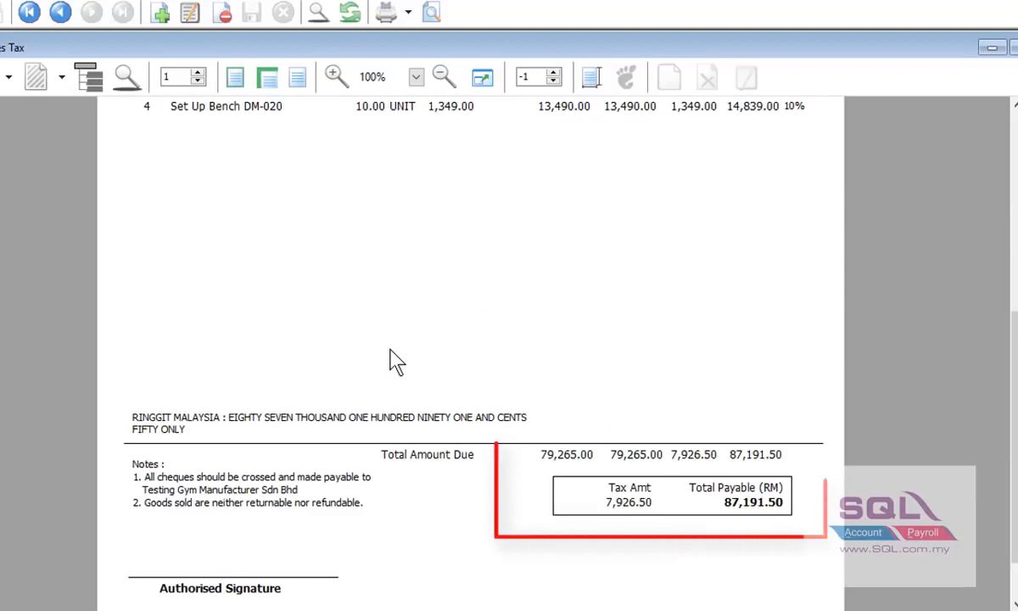